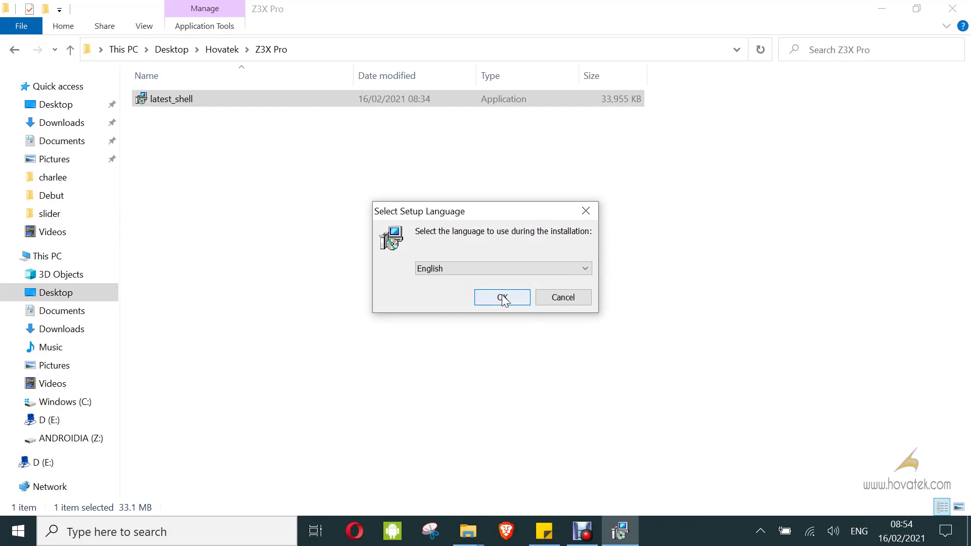
Confirm English as the setup language and advance past the Welcome page
left_click(503, 299)
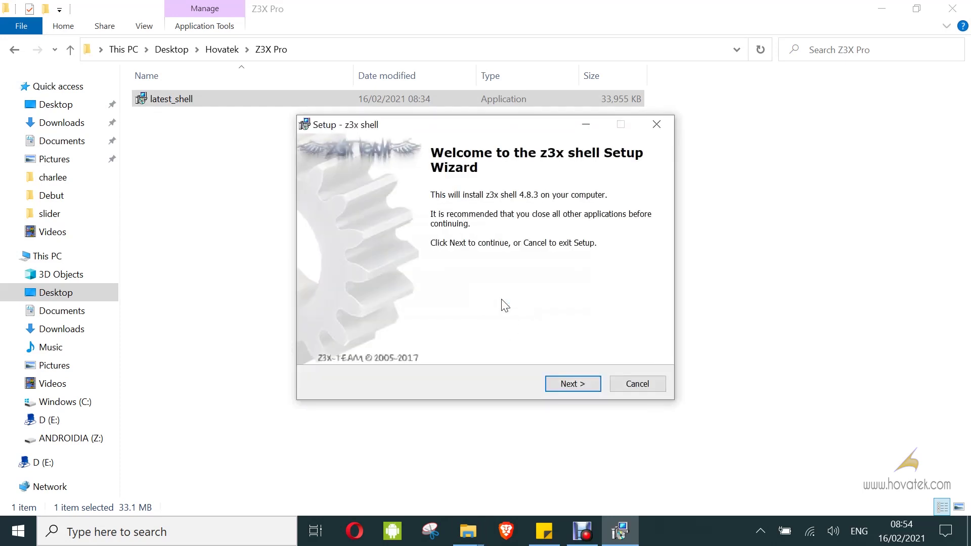
left_click(581, 383)
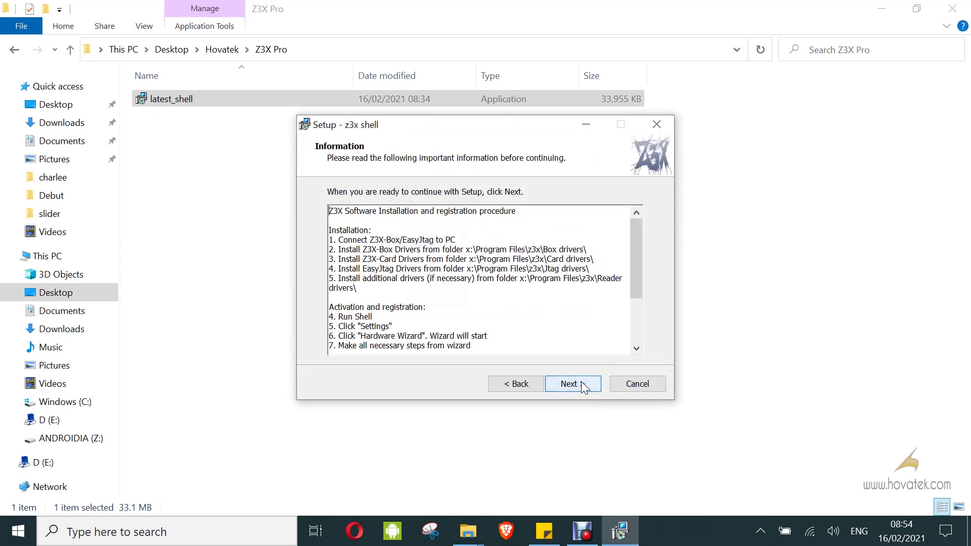
left_click_drag(340, 250, 586, 250)
left_click(587, 250)
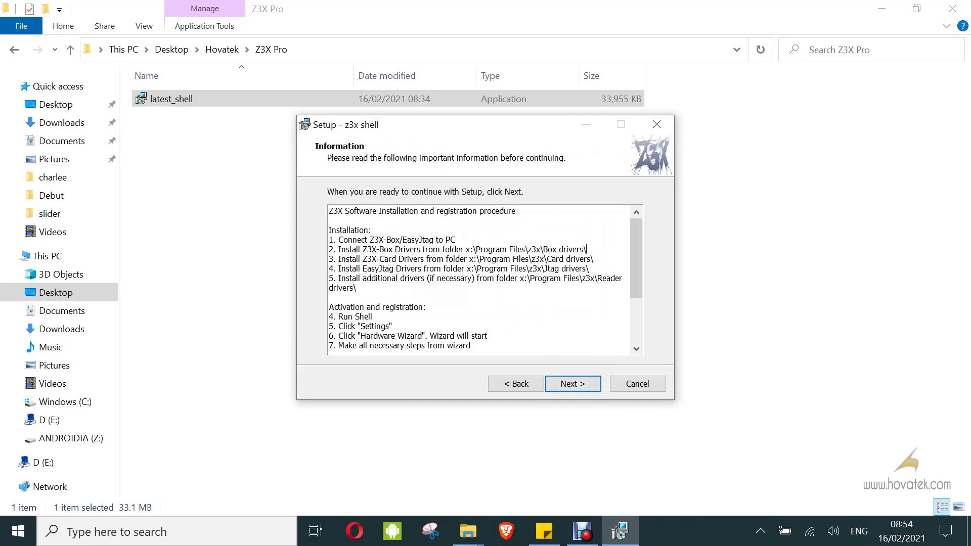
Highlight the Box, Card, Jtag and Reader driver folder paths in the Information text
left_click_drag(466, 249, 589, 250)
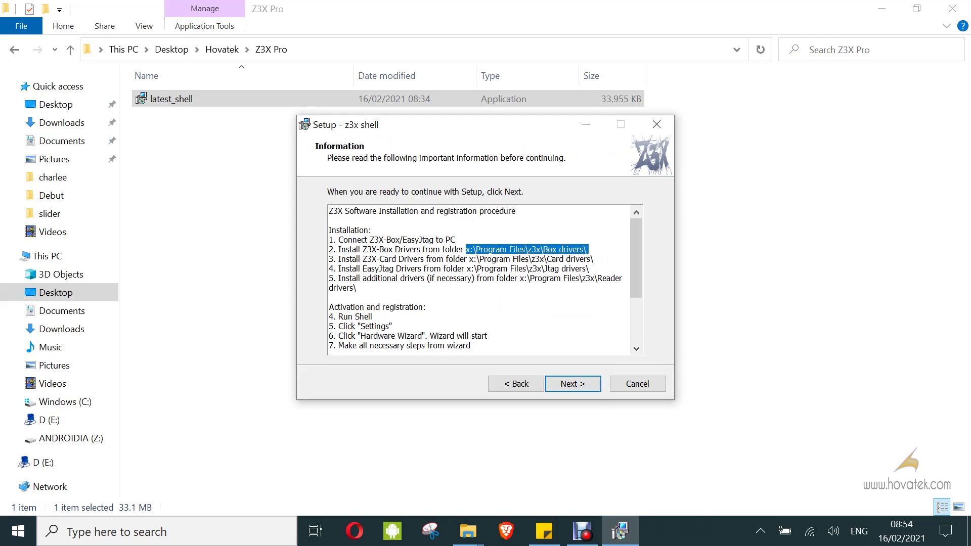
left_click_drag(470, 259, 596, 259)
left_click_drag(467, 269, 591, 268)
left_click_drag(520, 278, 330, 298)
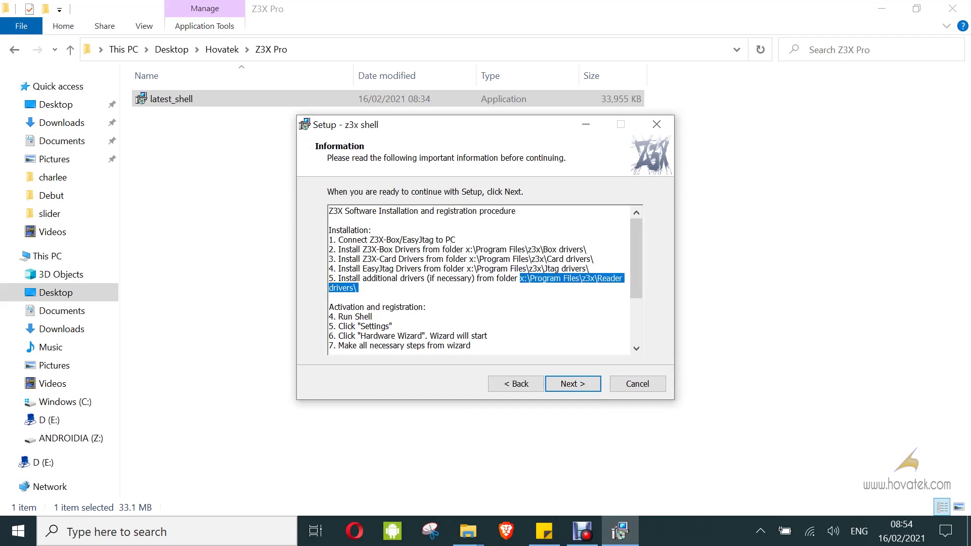
left_click(330, 298)
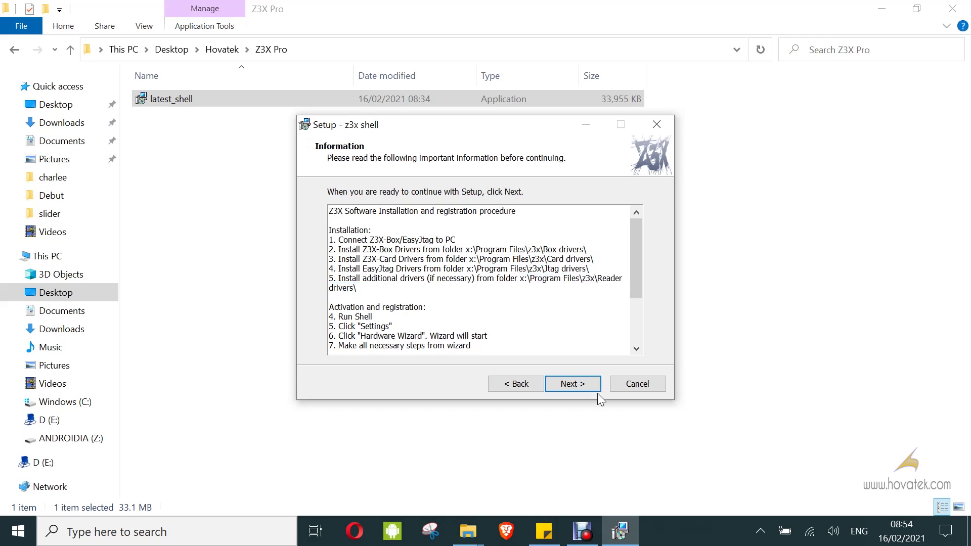
Accept C:\Program Files (x86)\Z3X as the installation folder
left_click(573, 385)
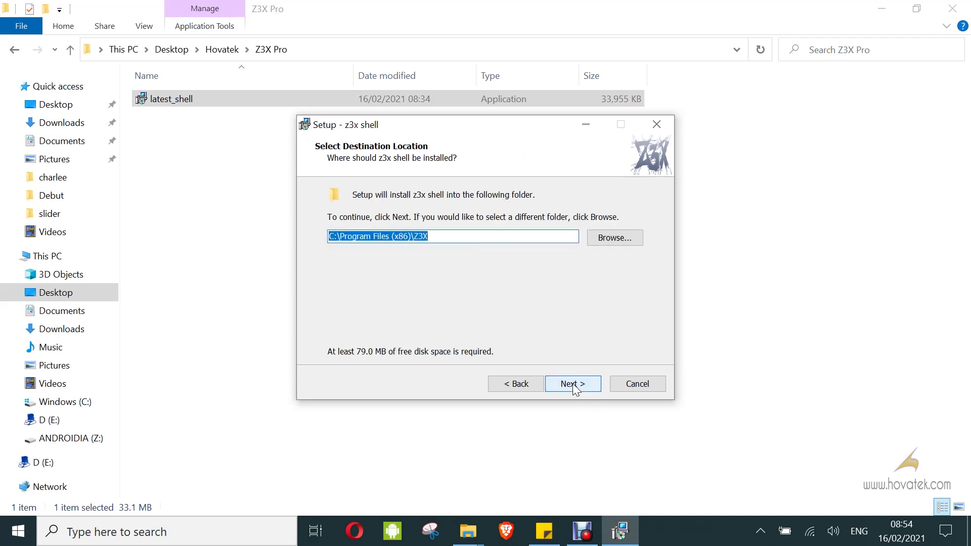
left_click(338, 237)
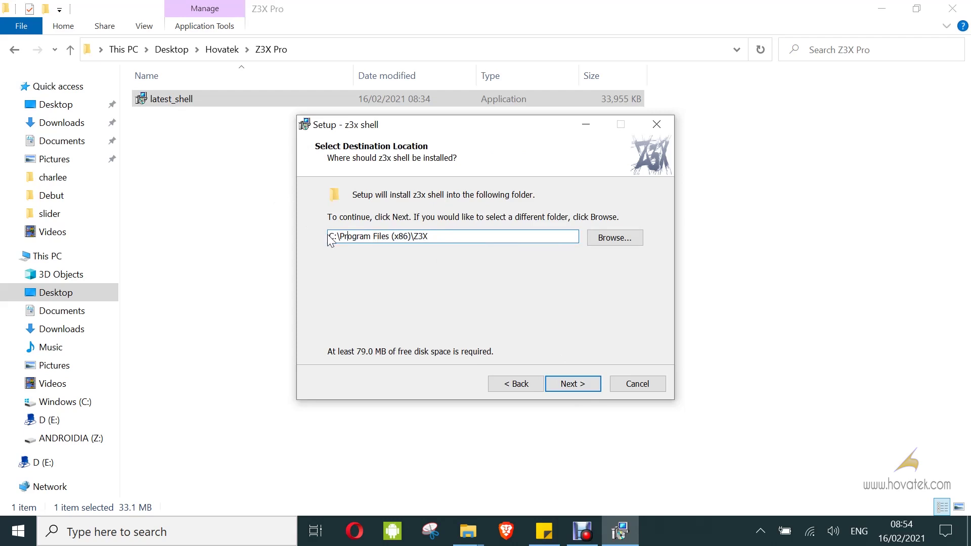
key("ctrl+a")
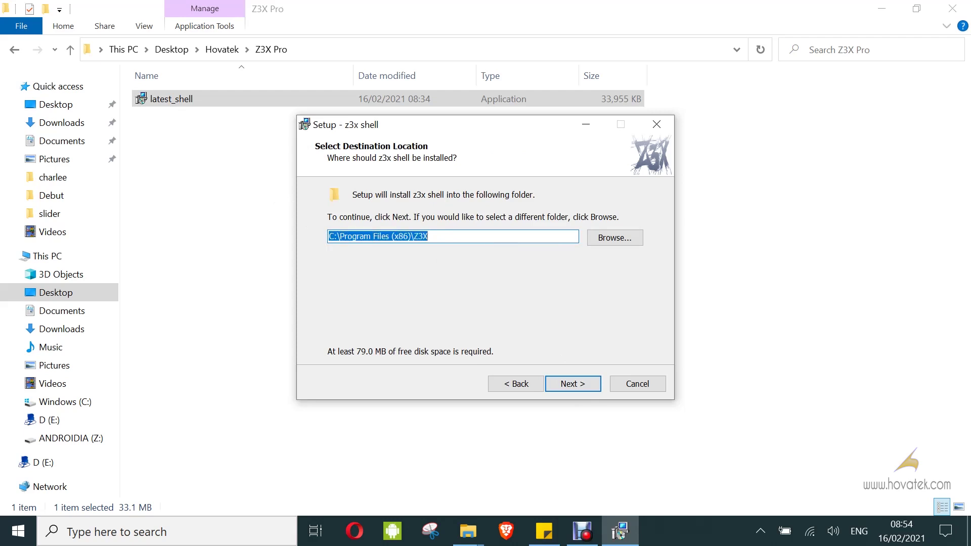
left_click(566, 383)
left_click(569, 385)
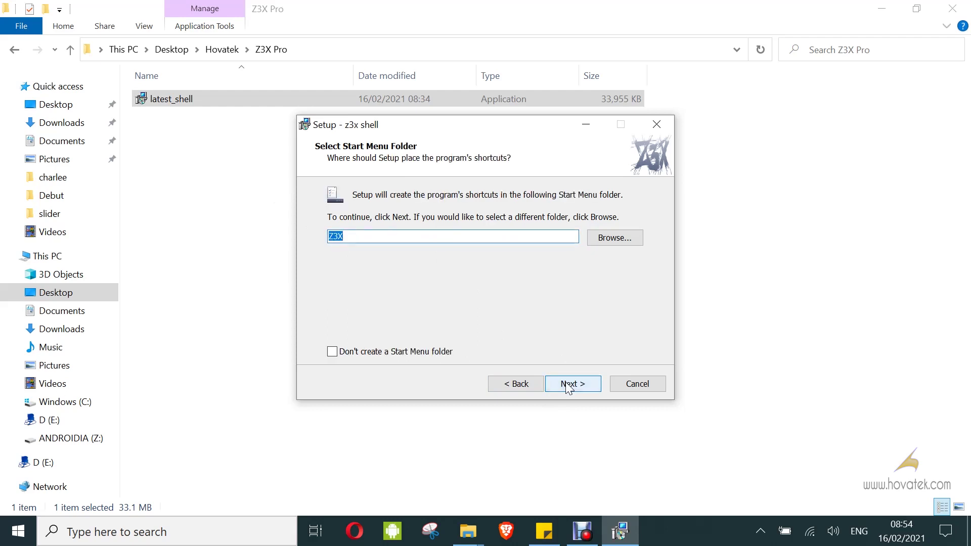
Keep the default Z3X Start Menu folder and tasks, install, and finish setup
left_click(567, 384)
left_click(567, 385)
left_click(567, 384)
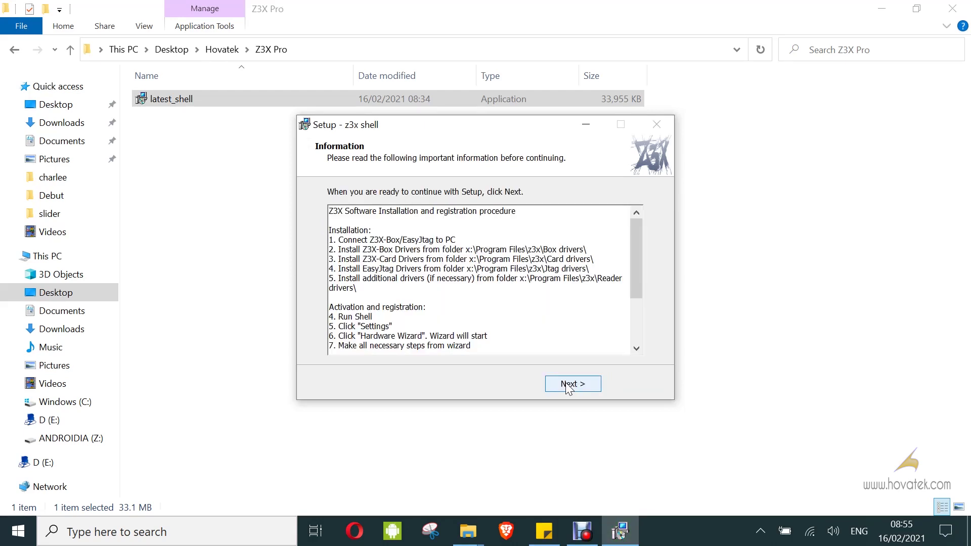
left_click(567, 386)
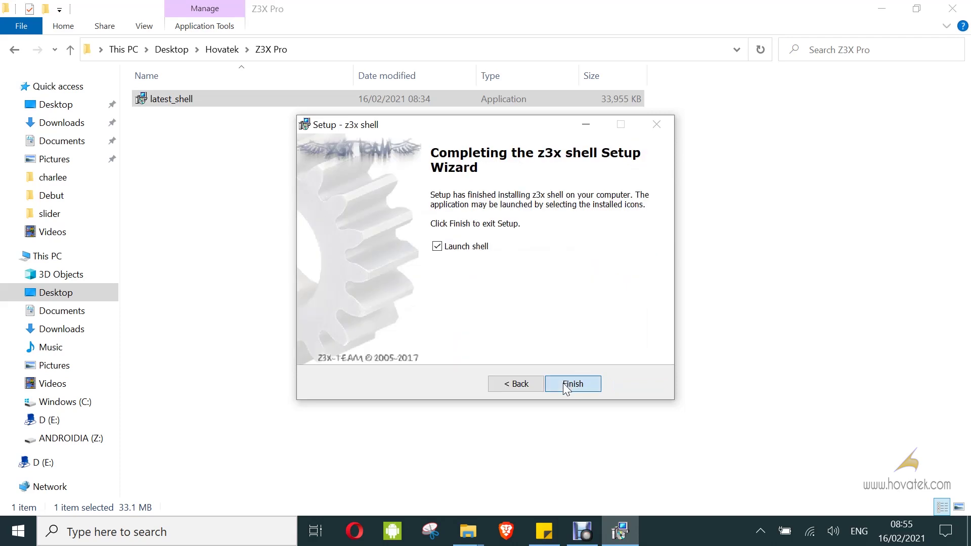
left_click(567, 385)
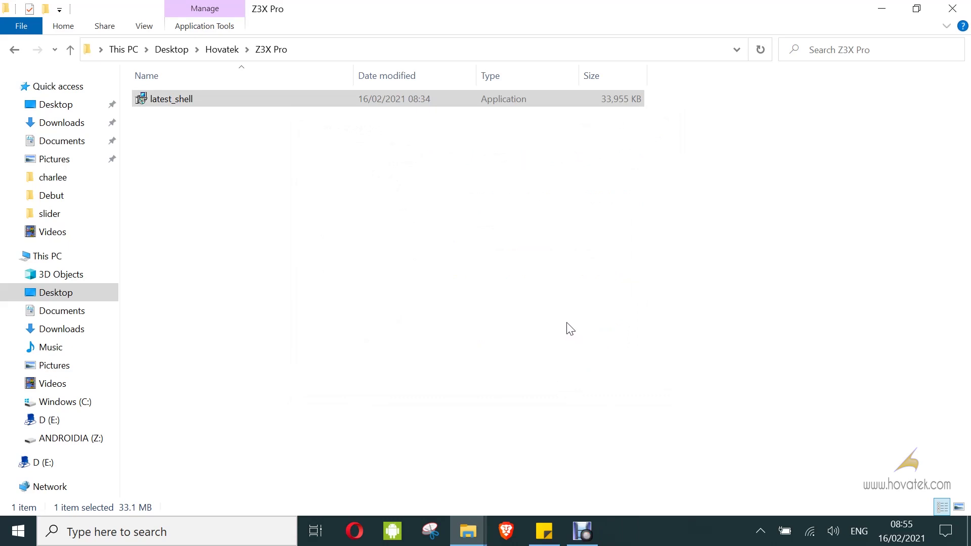
Browse in Explorer to the C:\Program Files (x86)\Z3X install folder
left_click_drag(167, 387, 76, 405)
left_click(76, 406)
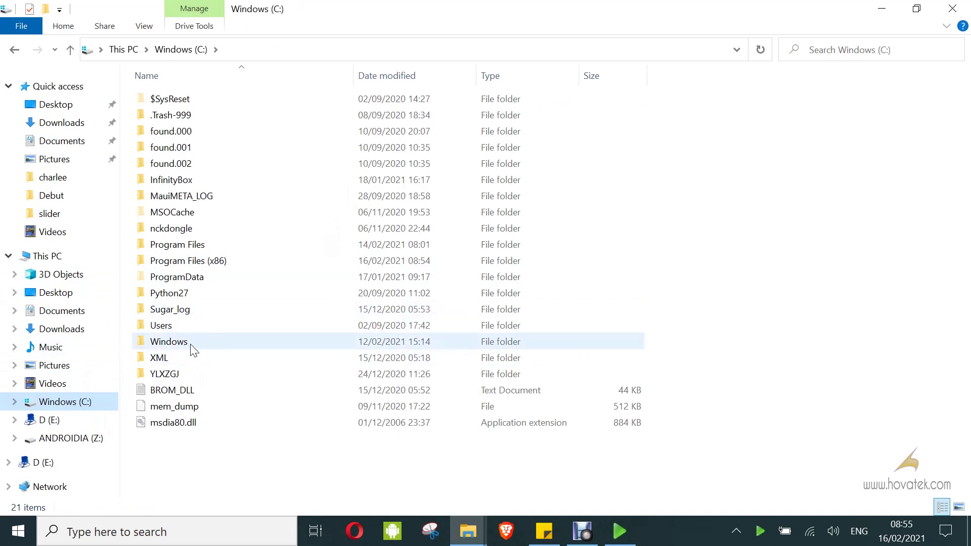
left_click(207, 262)
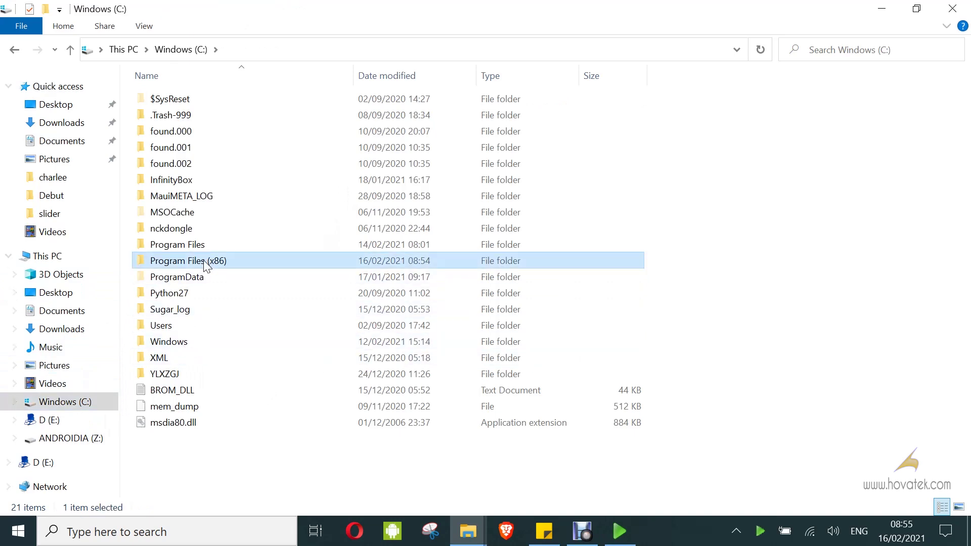
double_click(207, 263)
scroll(208, 399, "down", 3)
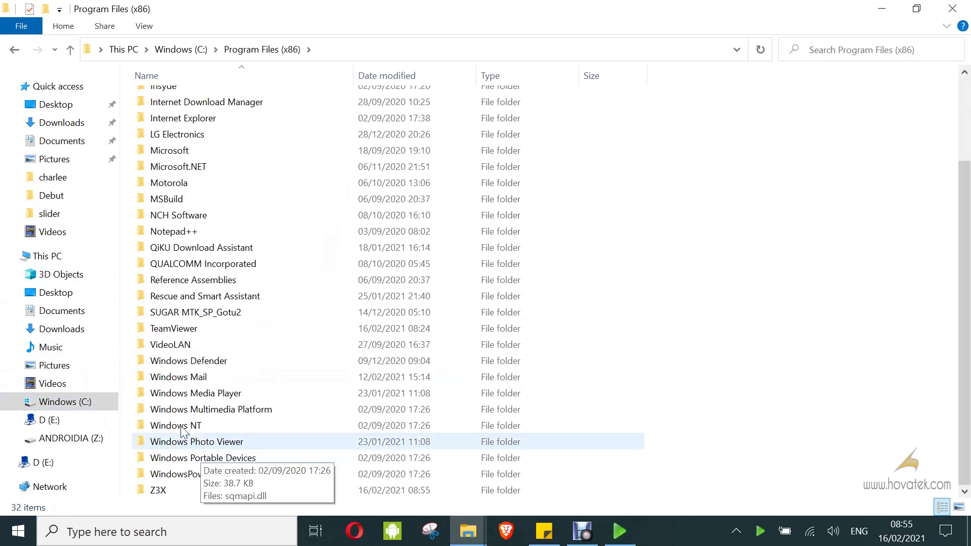
left_click(163, 492)
double_click(387, 494)
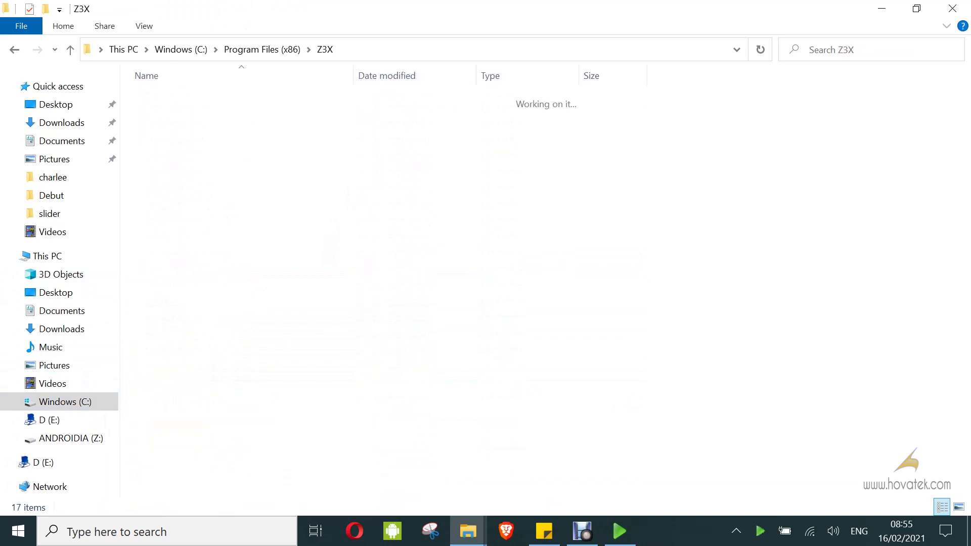
Move the Z3X shell window aside and point out the Box, Card, Jtag and Reader Drivers folders
left_click(621, 534)
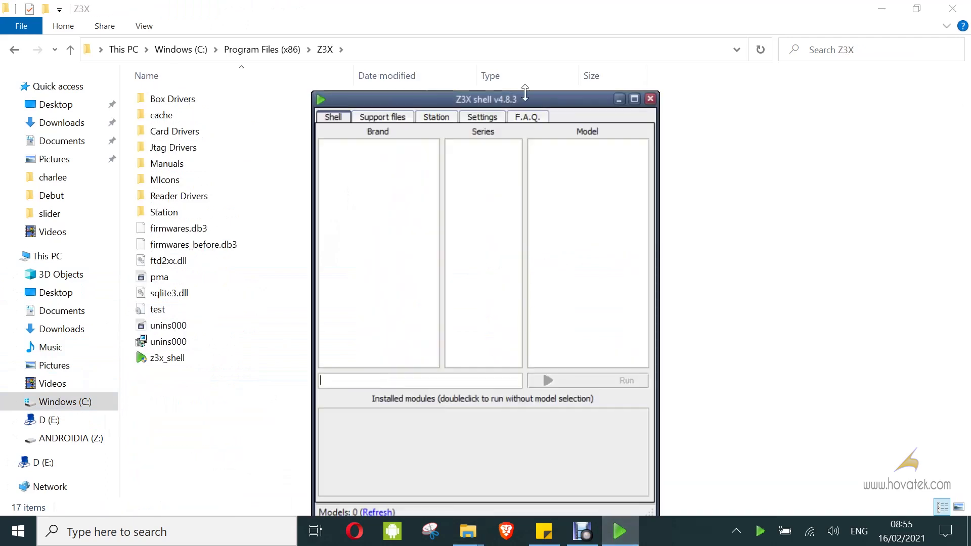
left_click_drag(528, 101, 579, 72)
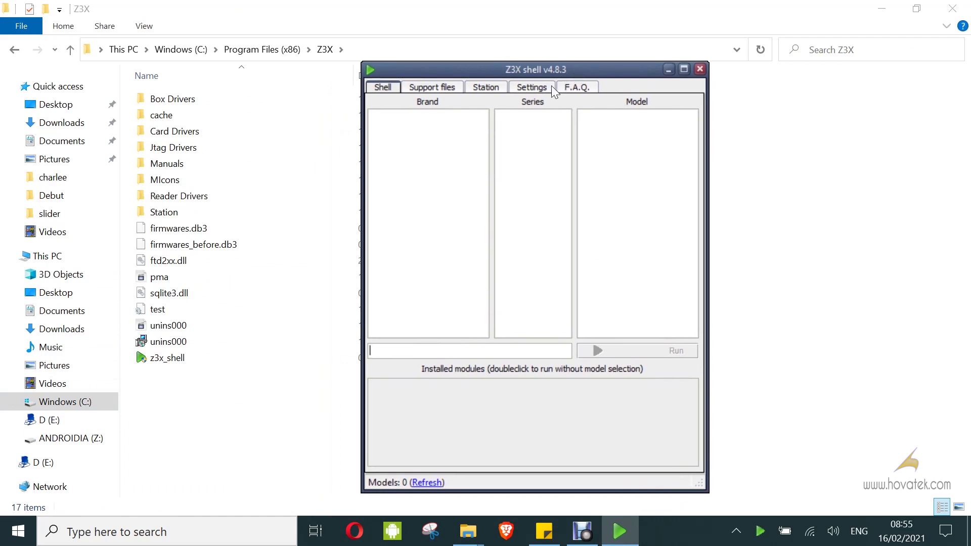
left_click(365, 20)
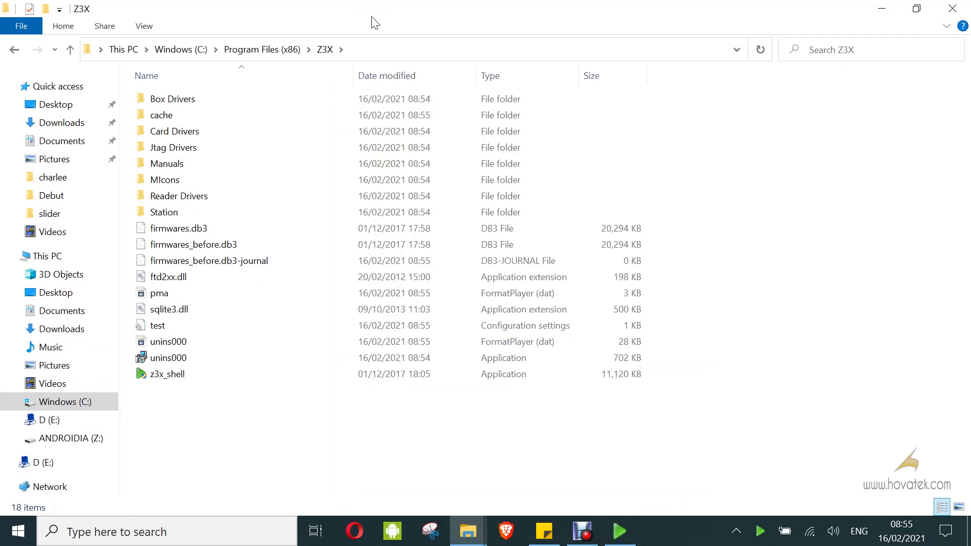
left_click(154, 105)
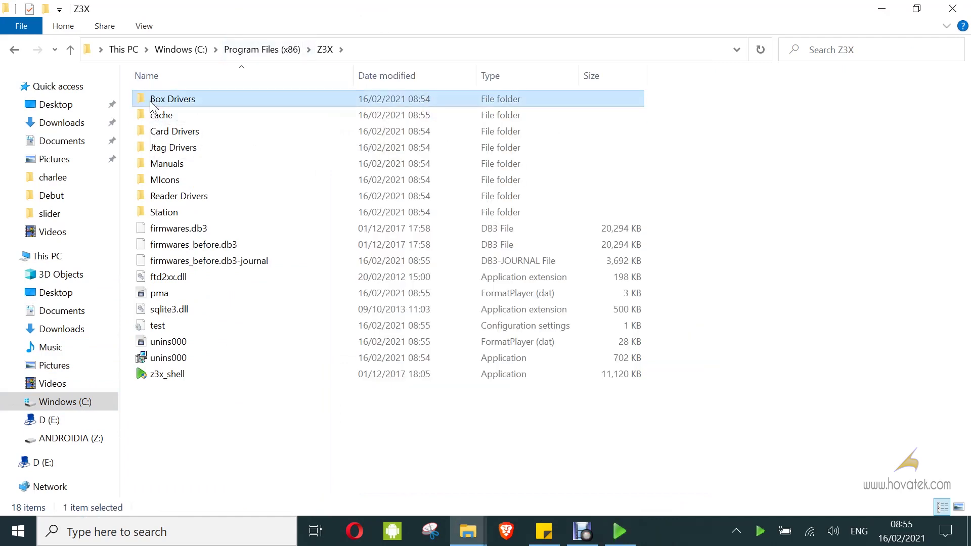
left_click(166, 131)
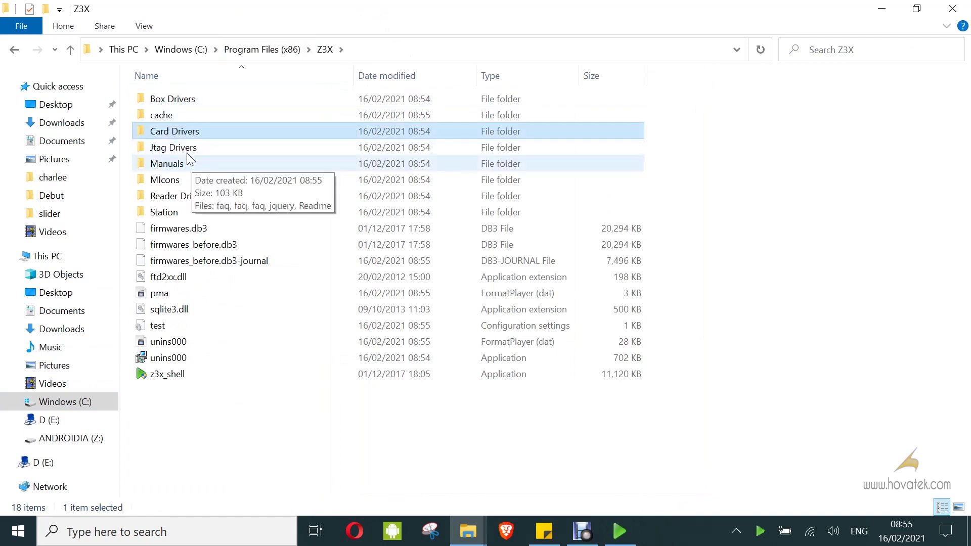
left_click(186, 152)
left_click(256, 197)
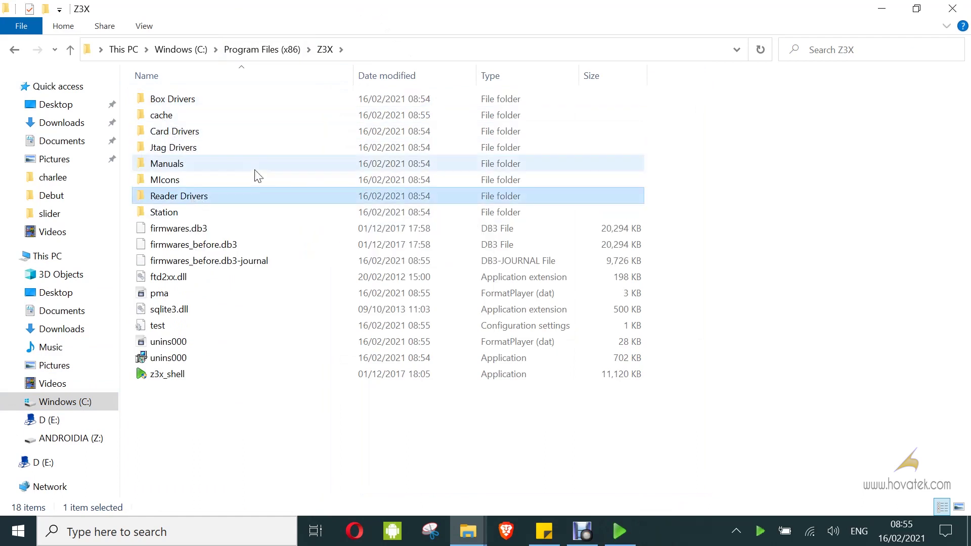
Open Box Drivers\BOX DRIVER V3 and select the dpinst_amd64 installer
left_click(175, 101)
double_click(175, 100)
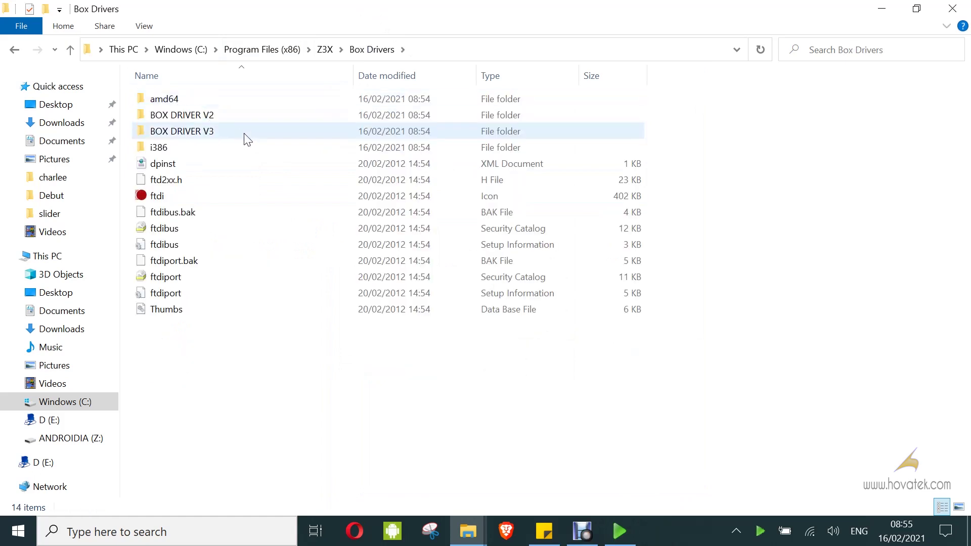
double_click(200, 133)
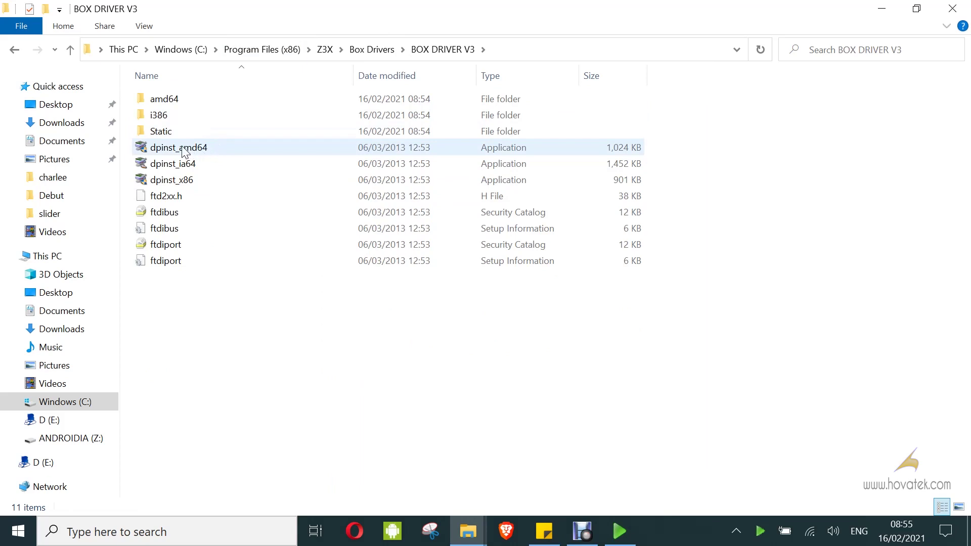
left_click(184, 151)
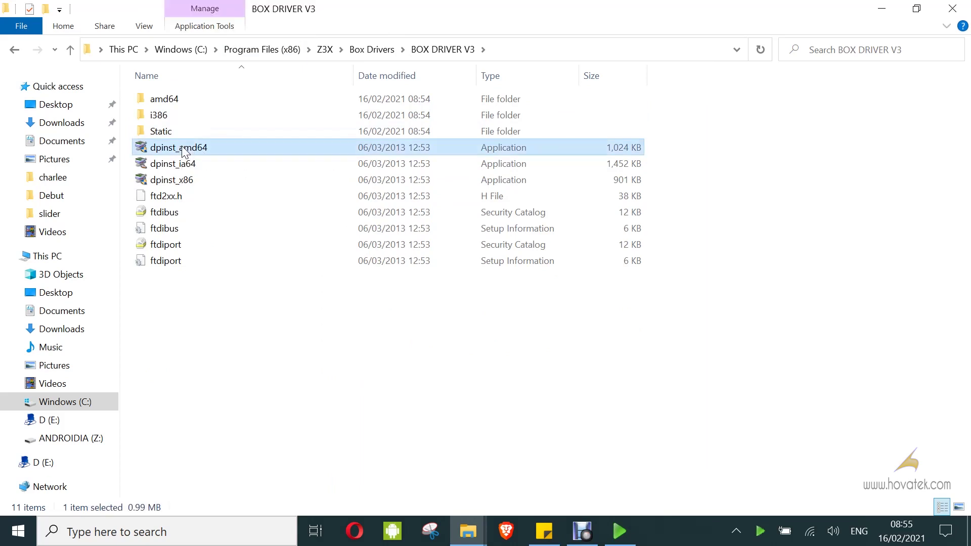
Run dpinst_amd64 with admin approval to install both FTDI CDM driver packages
double_click(184, 151)
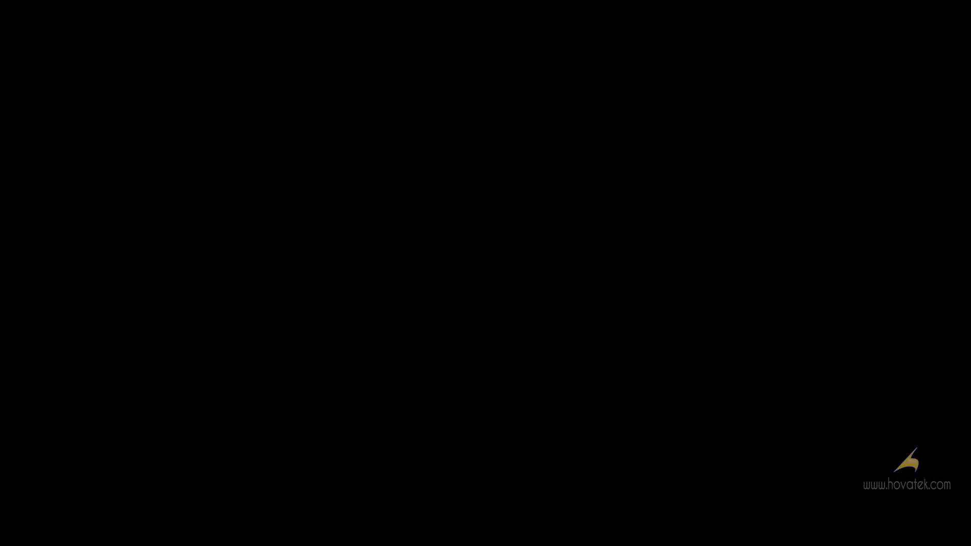
left_click(403, 371)
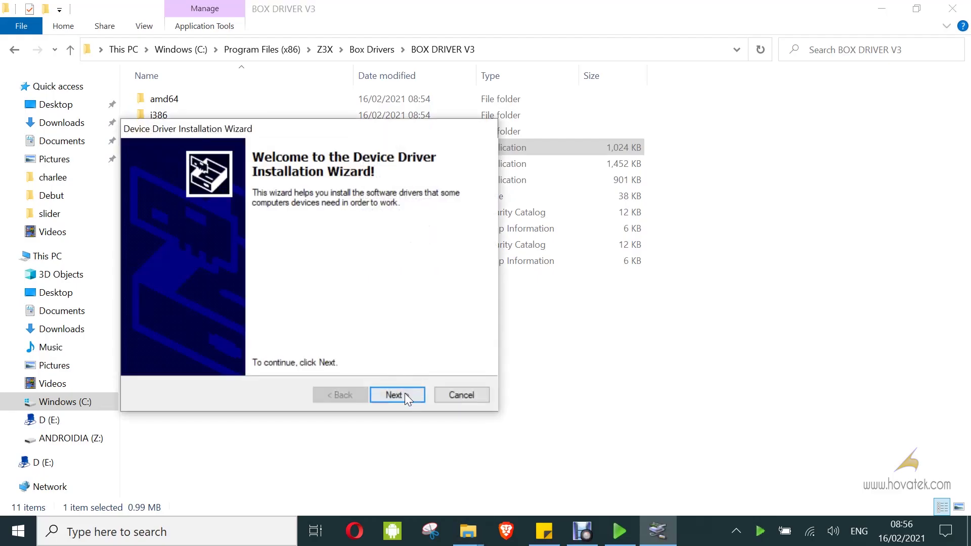
left_click(405, 393)
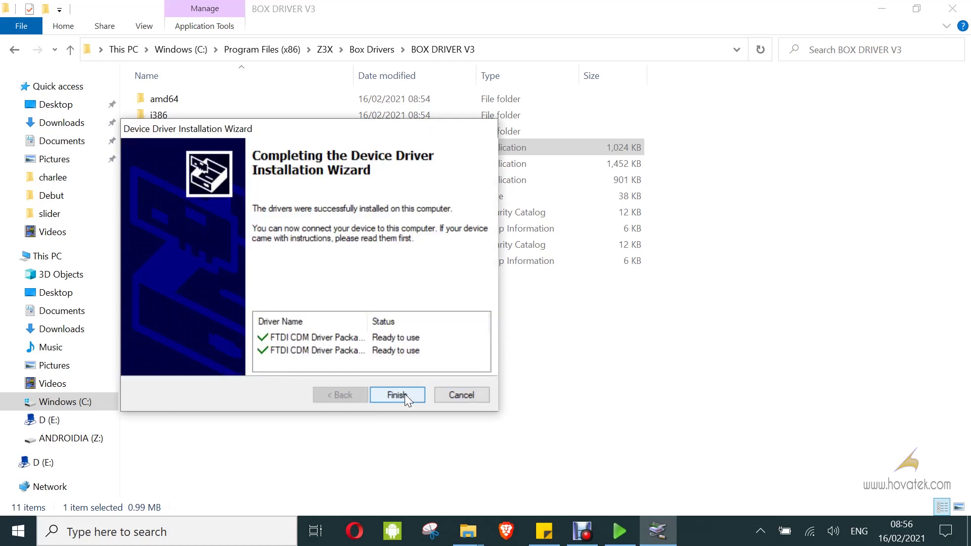
left_click(405, 394)
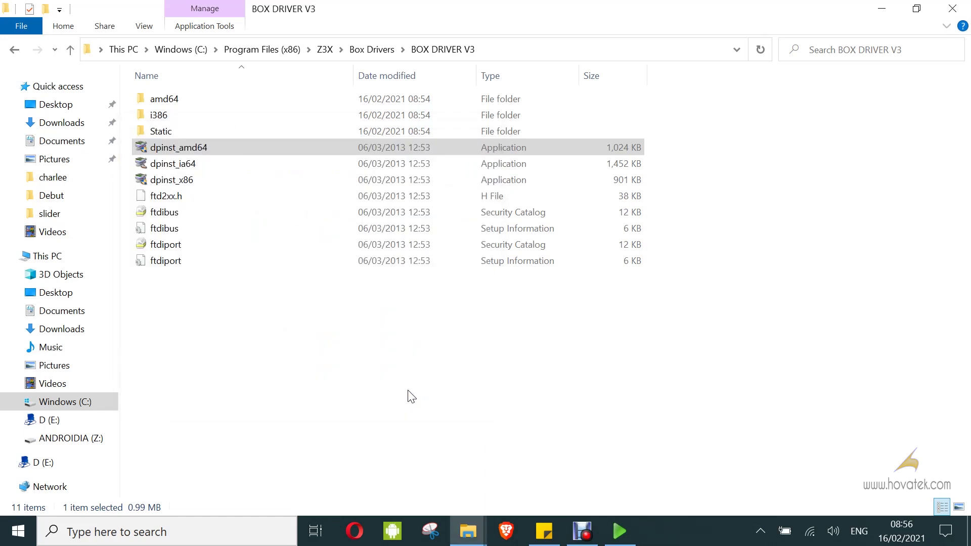
left_click(615, 543)
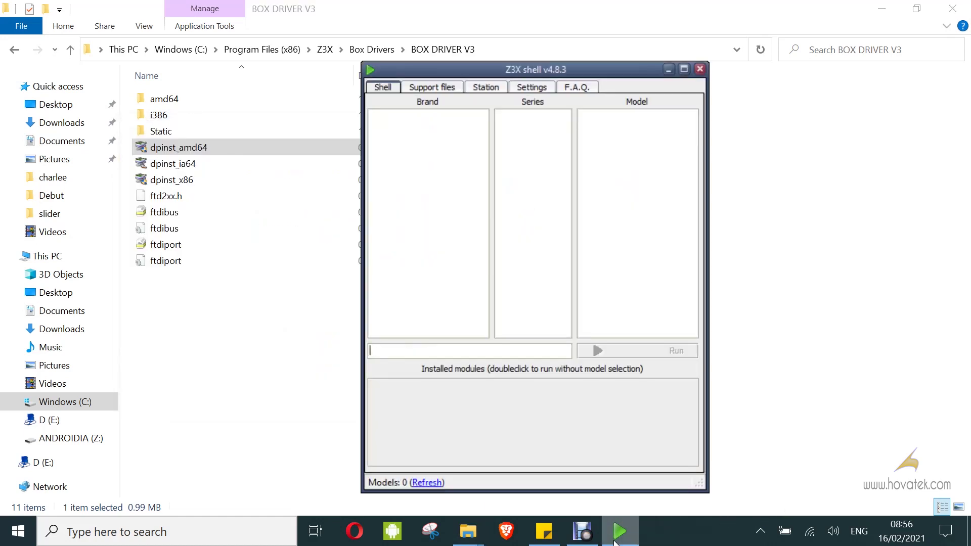
Check Card info under Settings (CONNECTED, v1.5) and launch the Hardware Wizard
left_click(523, 87)
left_click(551, 105)
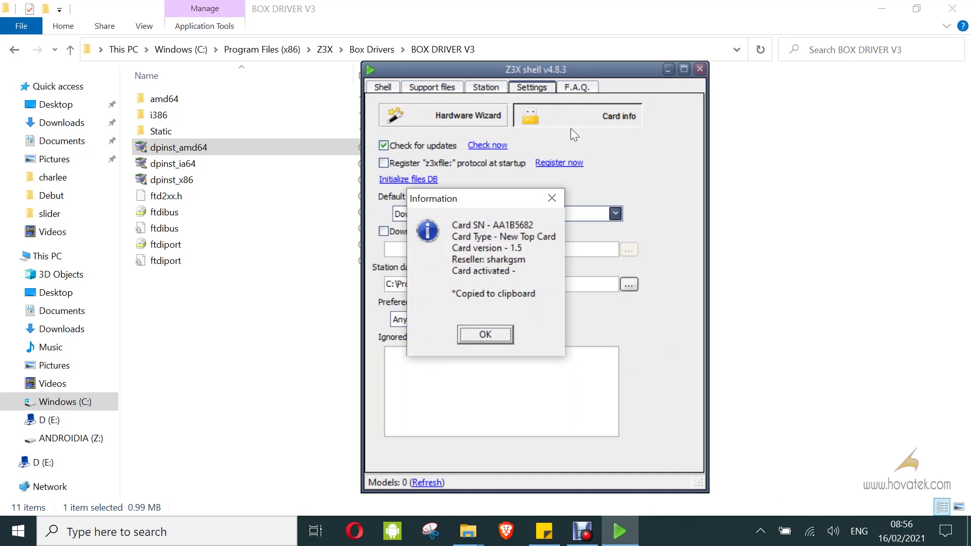
left_click(486, 336)
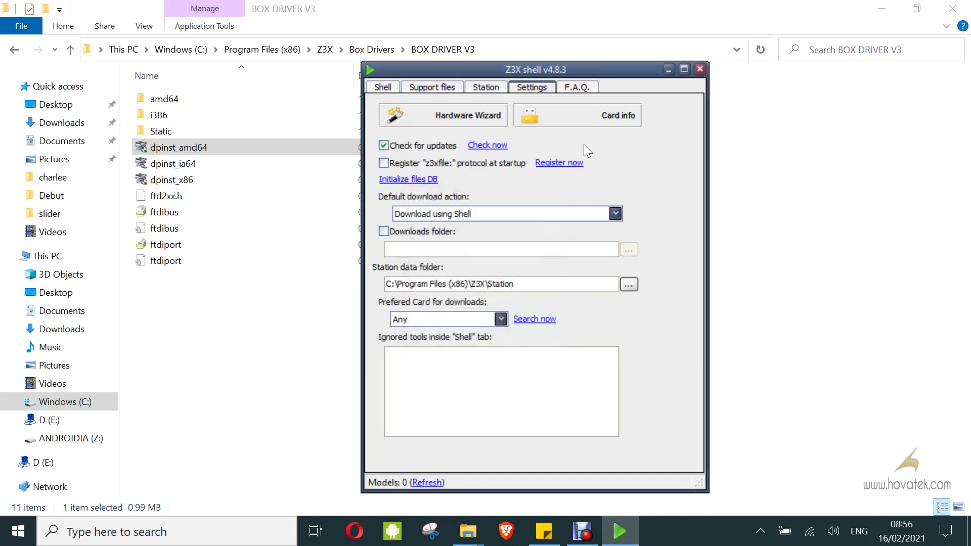
left_click(457, 116)
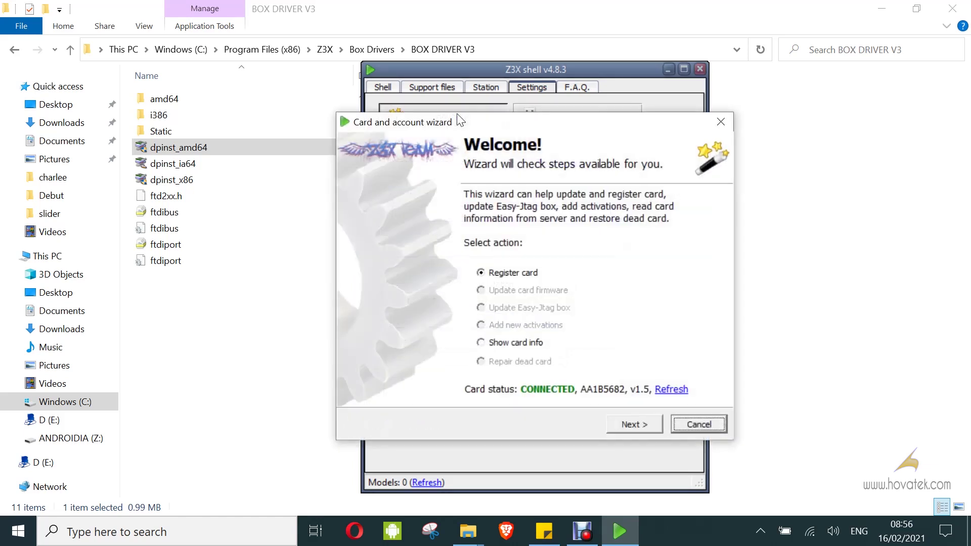
Accept the license agreement and update the card firmware from 1.5 to 2.2
left_click(635, 428)
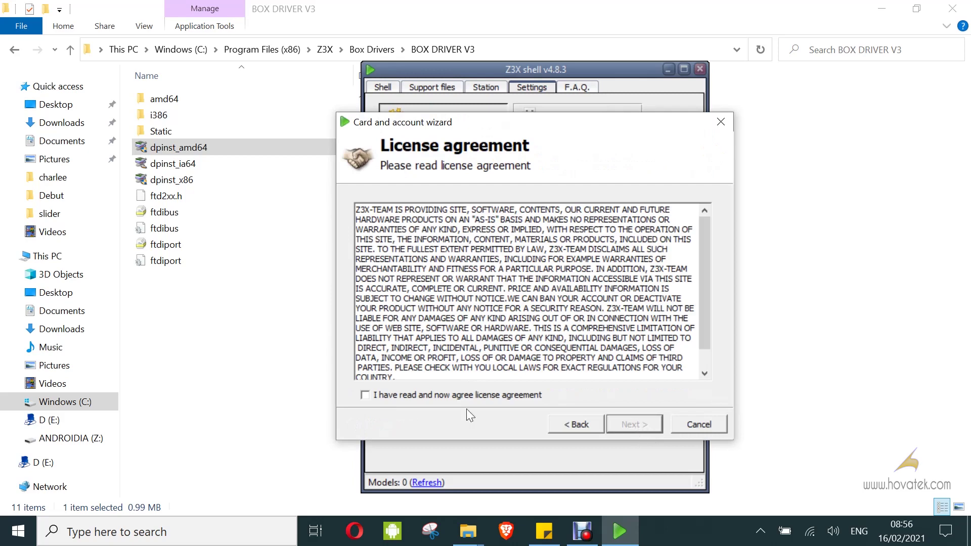
left_click(429, 398)
left_click(648, 425)
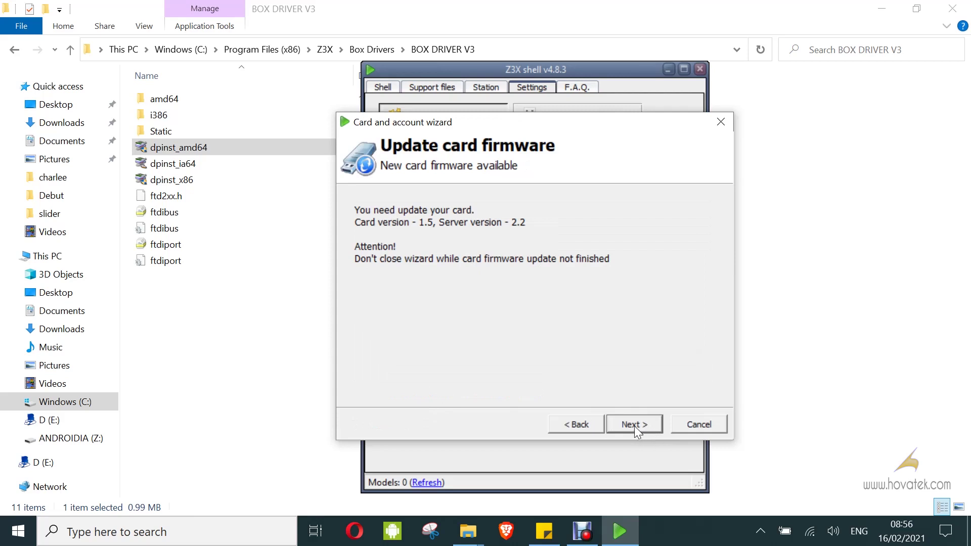
left_click(634, 426)
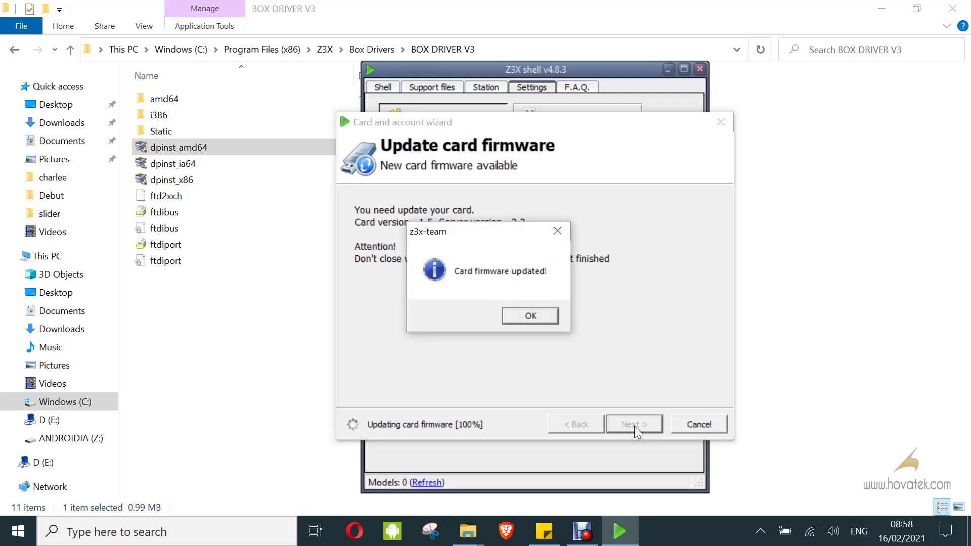
left_click(531, 315)
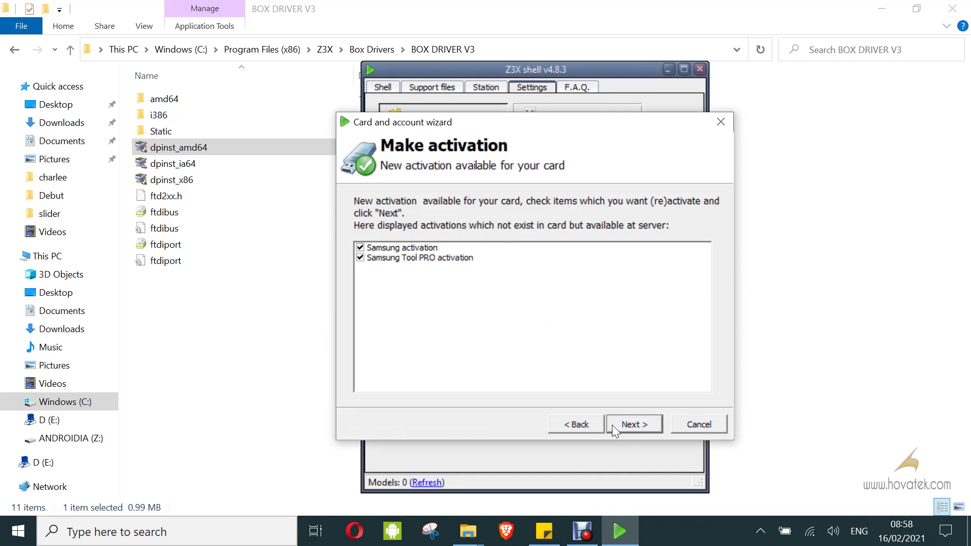
Apply both the Samsung and Samsung Tool PRO activations
left_click(633, 425)
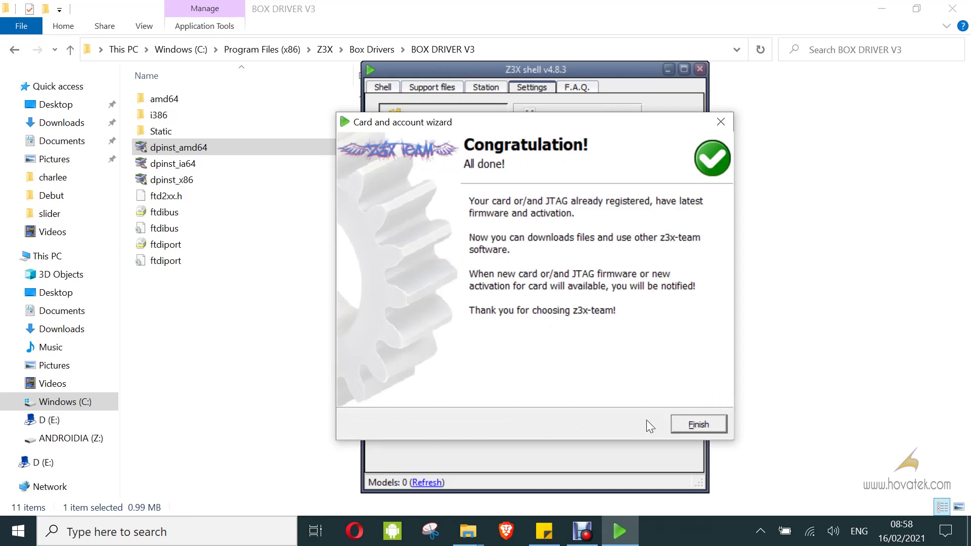
Finish the wizard, verify card info shows version 2.2, and expand 1. Software in Support files
left_click(691, 425)
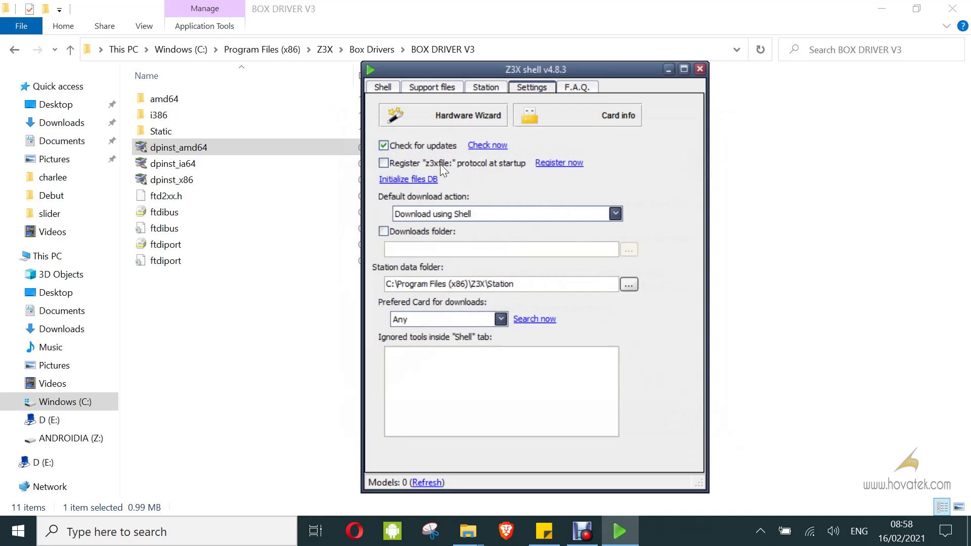
left_click(572, 110)
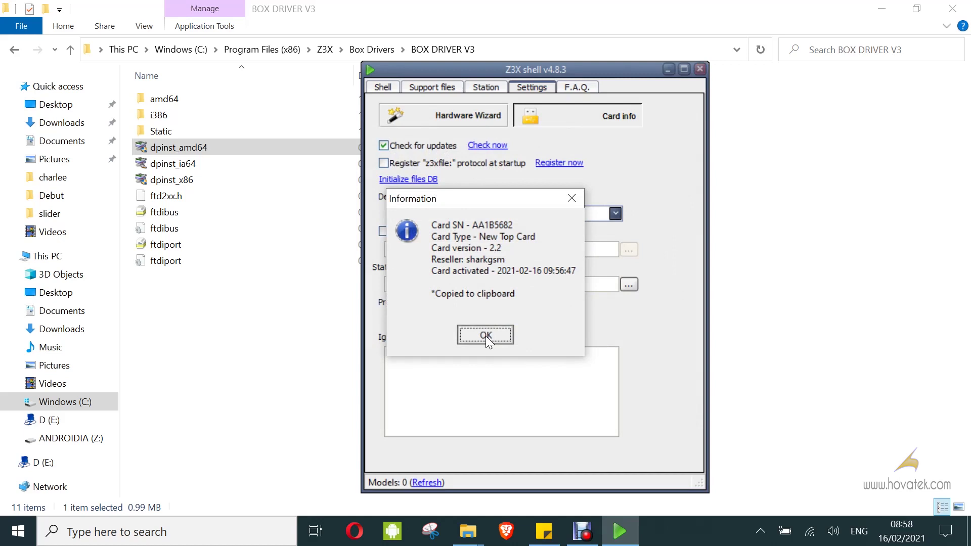
left_click(485, 336)
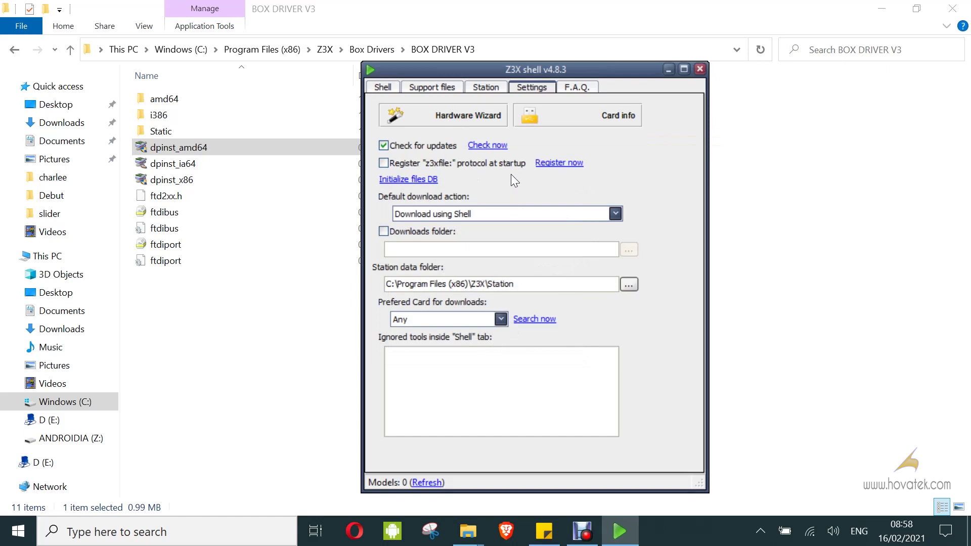
left_click(440, 86)
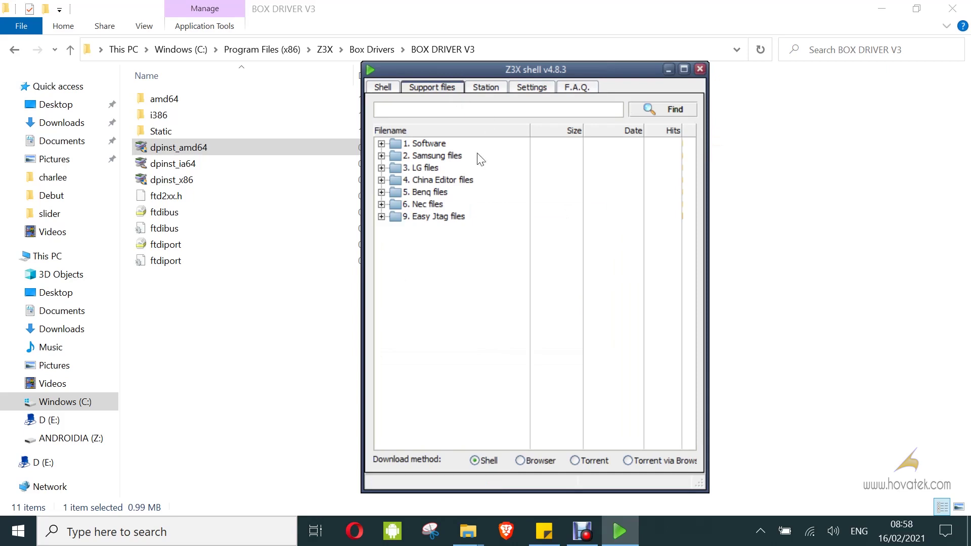
left_click(382, 143)
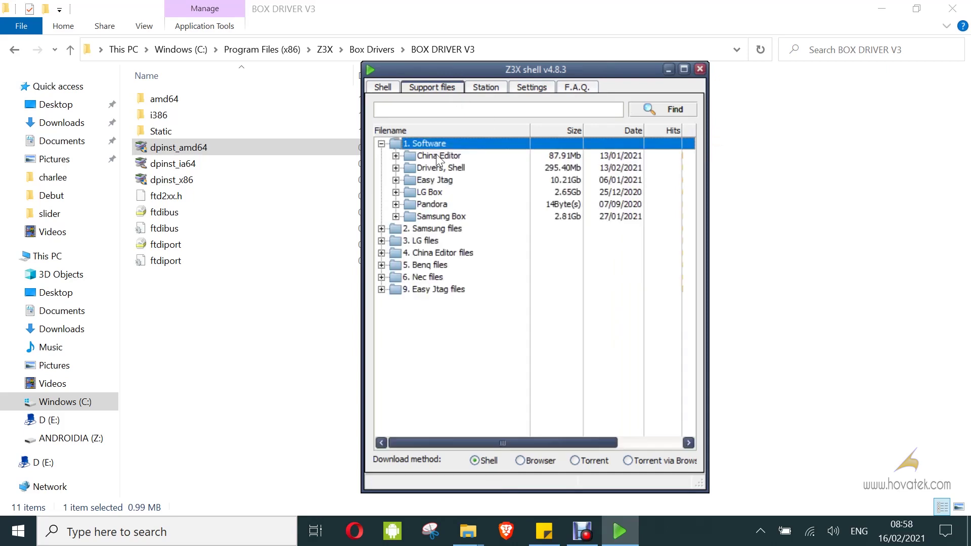